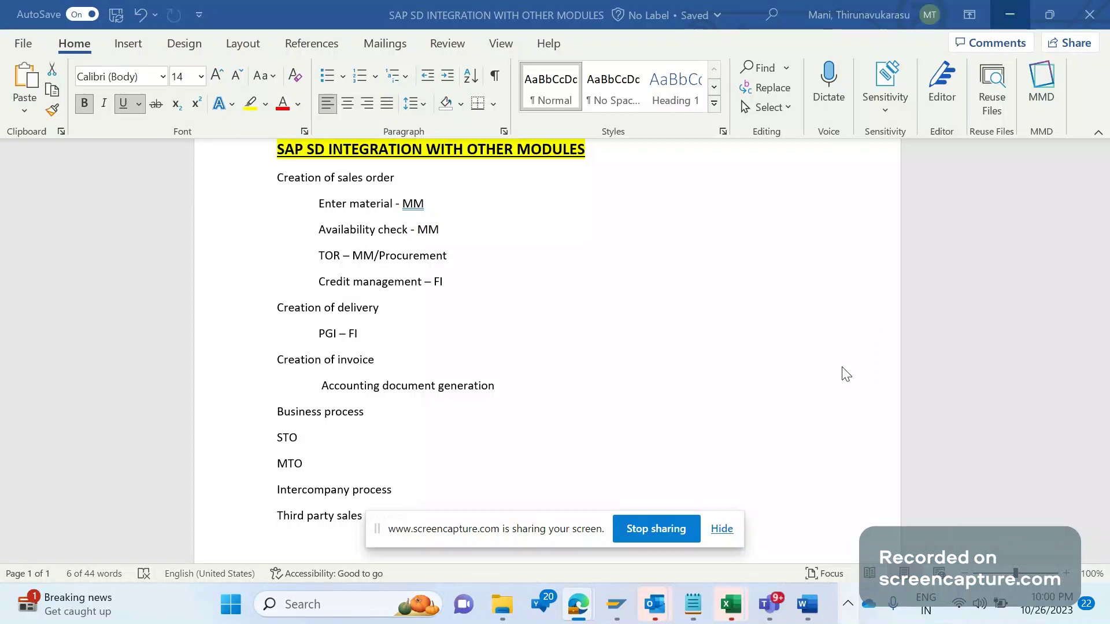
Append '/Costing object' to the TOR – MM/Procurement line
{"action": "left_click", "coordinate": [720, 529]}
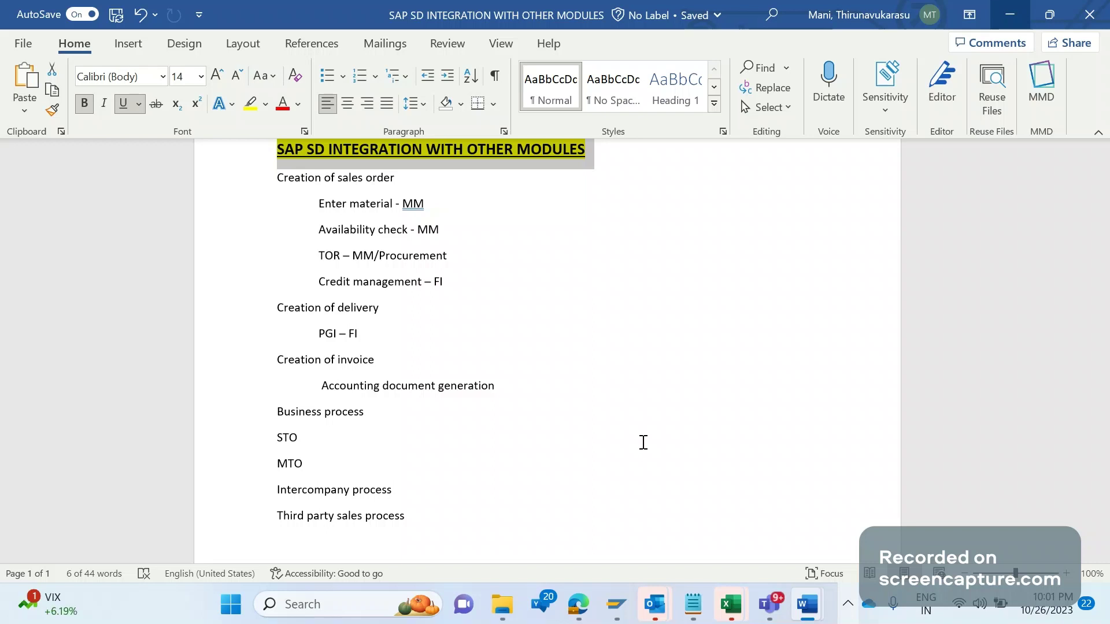
{"action": "left_click", "coordinate": [456, 254]}
{"action": "type", "text": "/"}
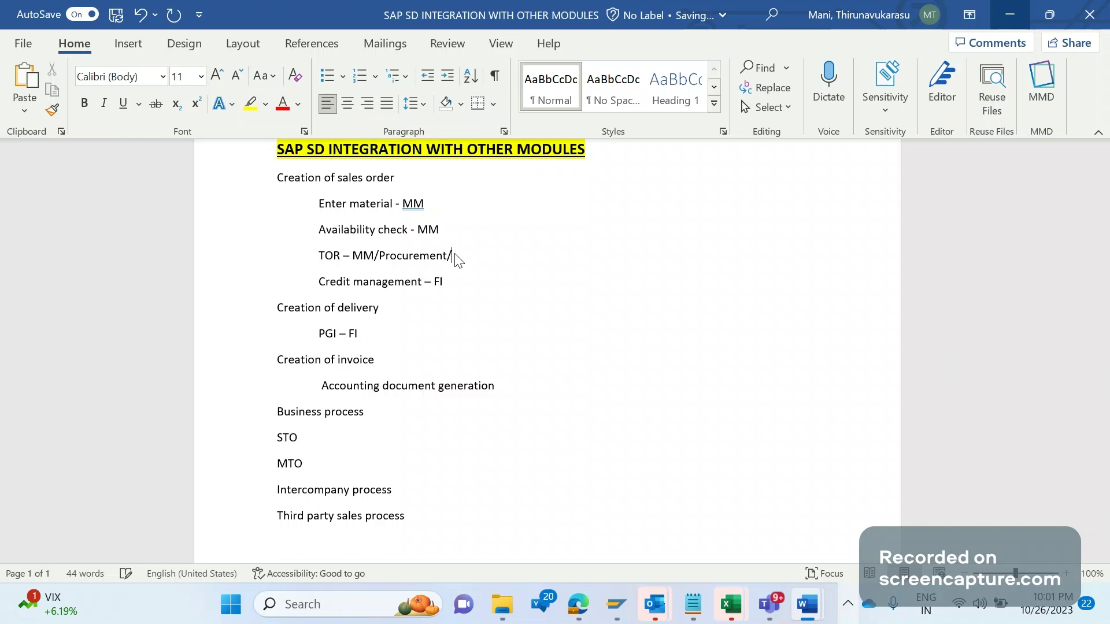
{"action": "type", "text": "Costing c"}
{"action": "type", "text": "bject"}
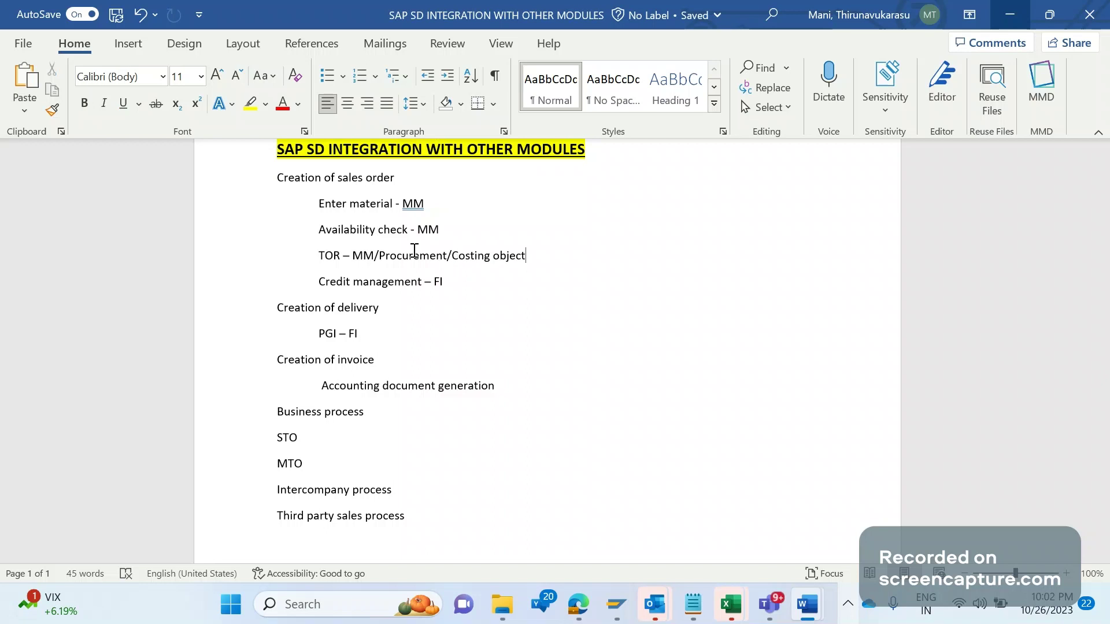
Change the delivery entry 'PGI – FI' to read 'PGI/PGR – FI'
{"action": "left_click_drag", "start_coordinate": [448, 281], "coordinate": [310, 215]}
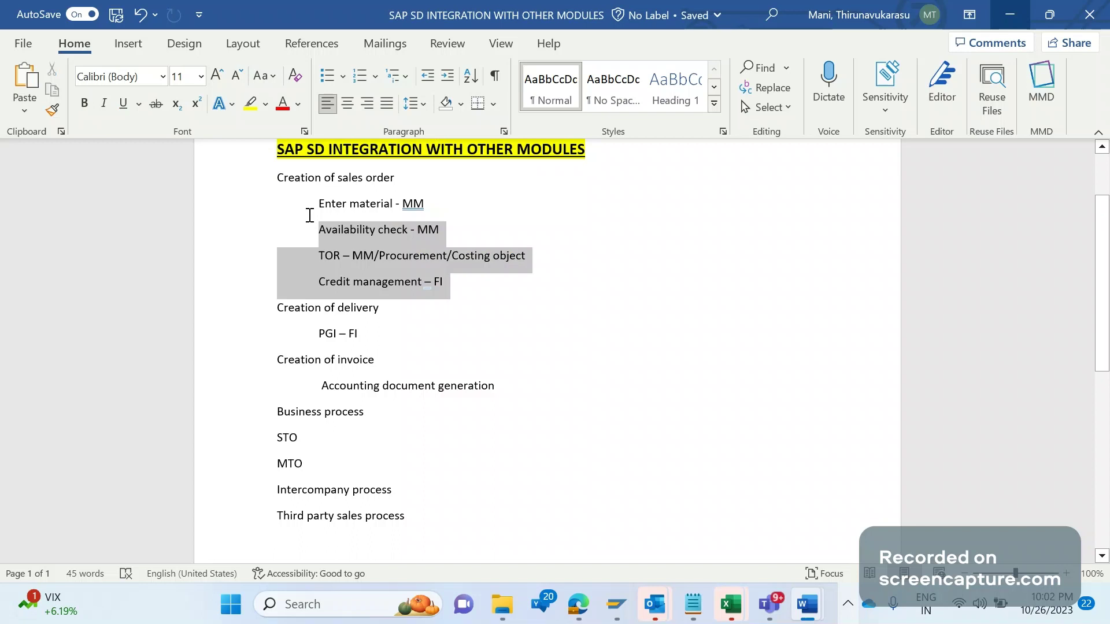
{"action": "left_click", "coordinate": [278, 182]}
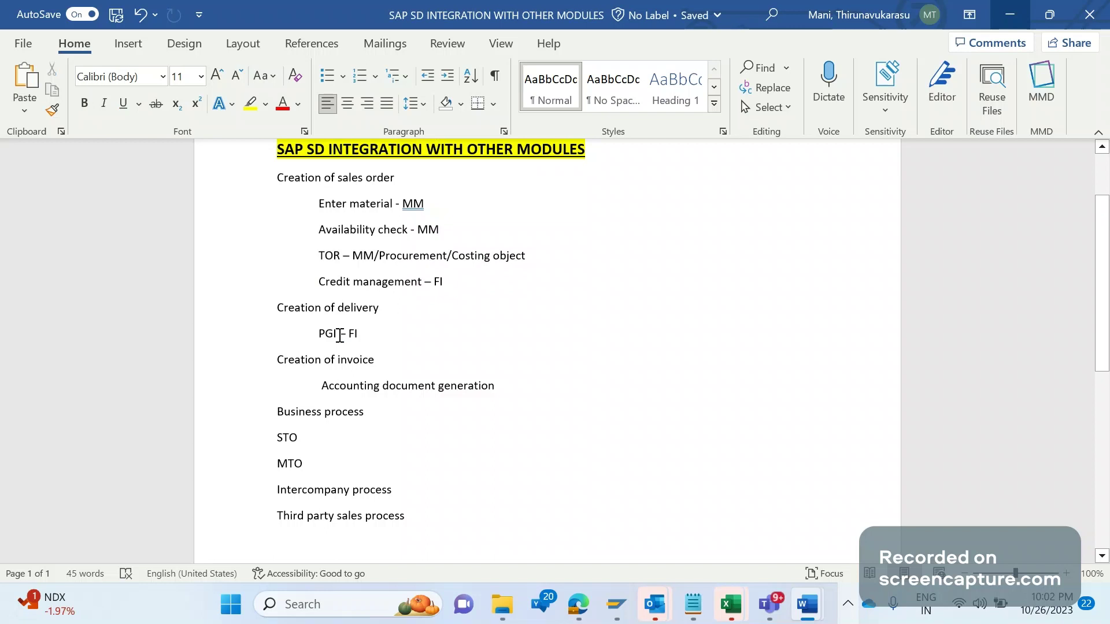
{"action": "left_click", "coordinate": [340, 335]}
{"action": "type", "text": "/PG"}
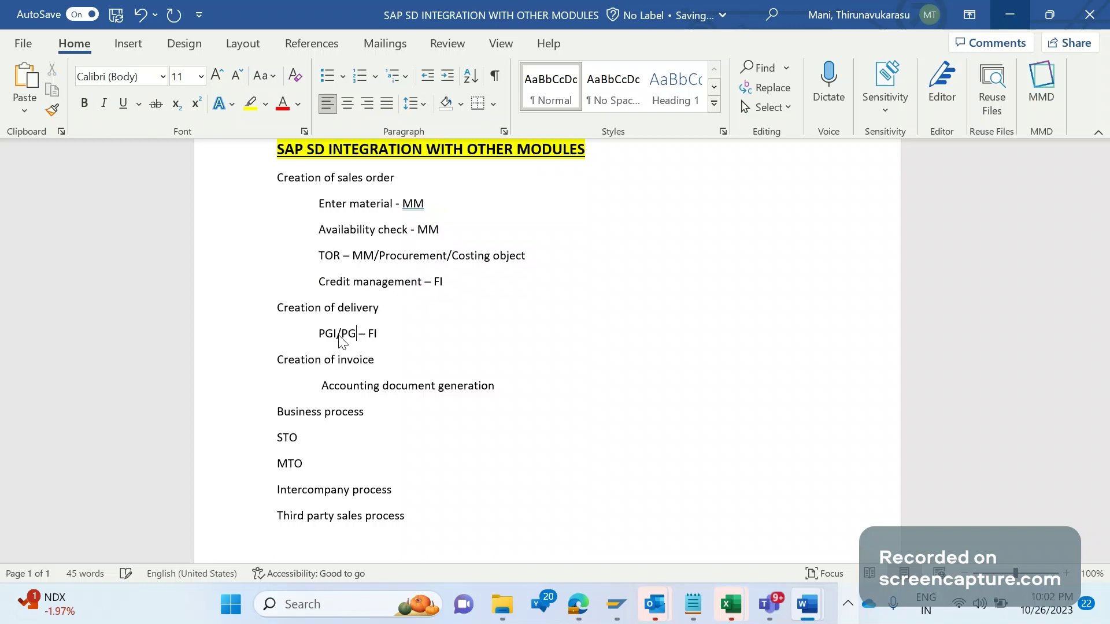
{"action": "type", "text": "I"}
{"action": "key", "text": "BackSpace"}
{"action": "type", "text": "R"}
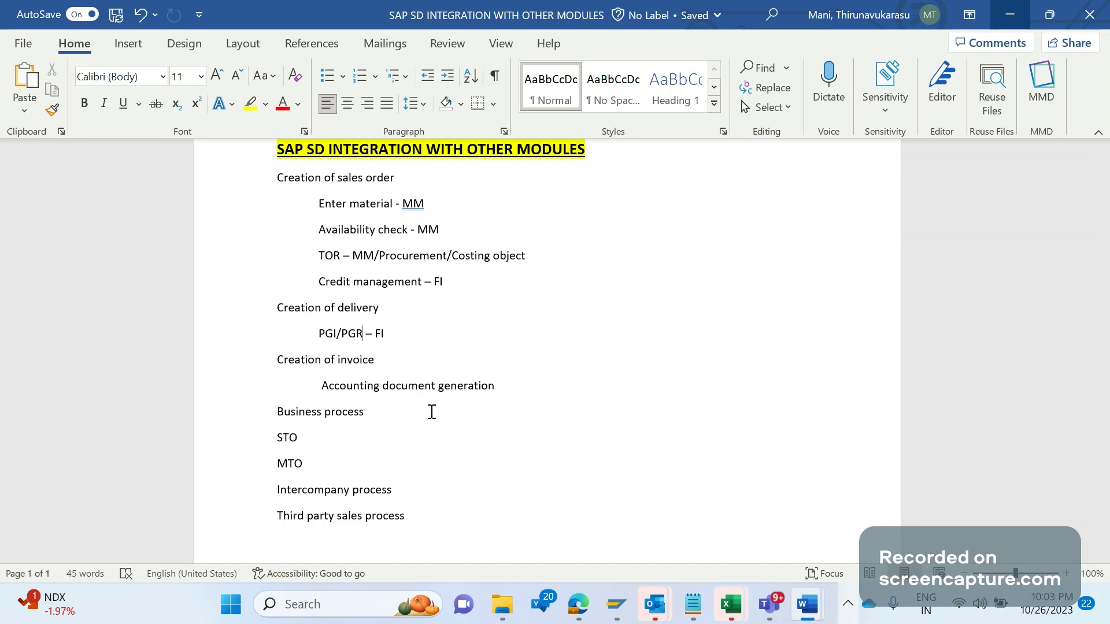
Add an indented line under PGI/PGR – FI: 'Credit check will be carried out in case of delivery save and PGI - FI'
{"action": "right_click", "coordinate": [403, 339]}
{"action": "key", "text": "Escape"}
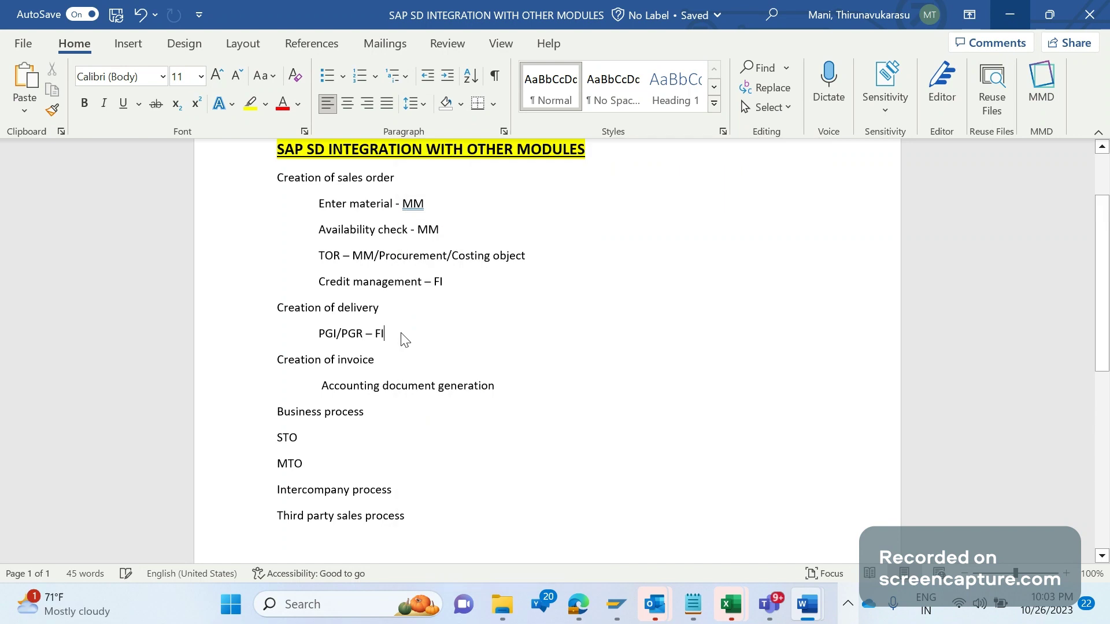
{"action": "key", "text": "Return"}
{"action": "key", "text": "Tab"}
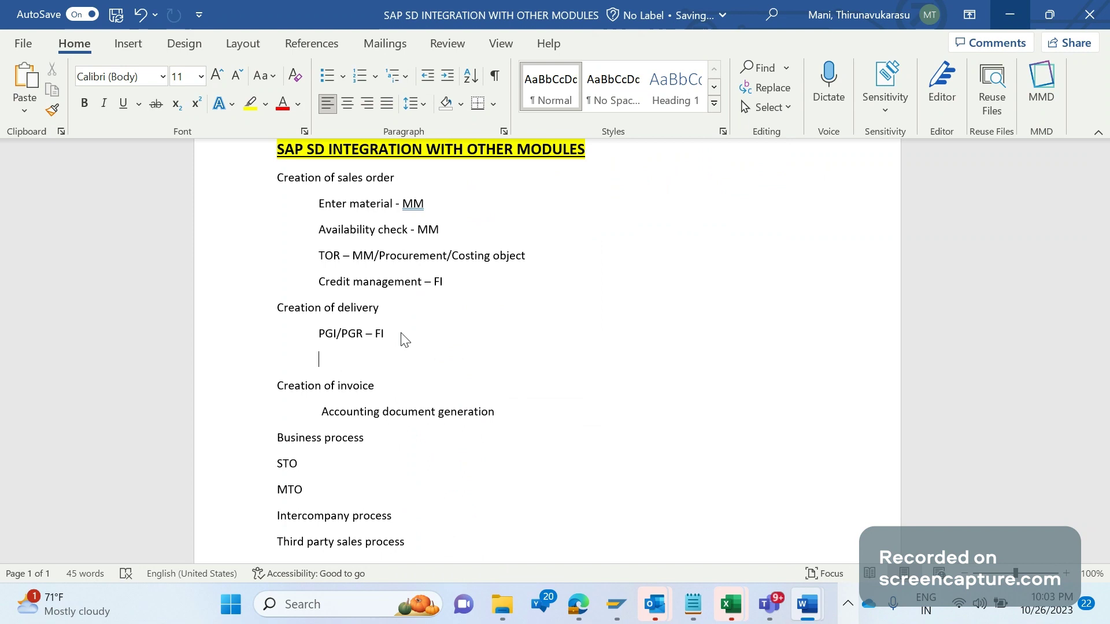
{"action": "type", "text": "cREDIT check will be carried o"}
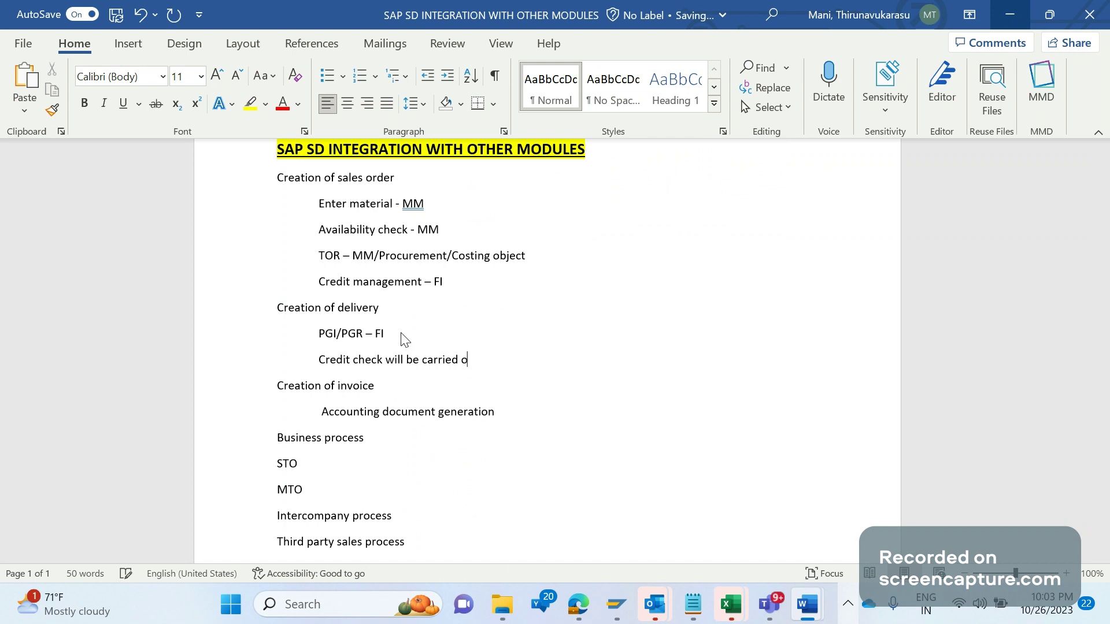
{"action": "type", "text": "ut in case of delivery save an"}
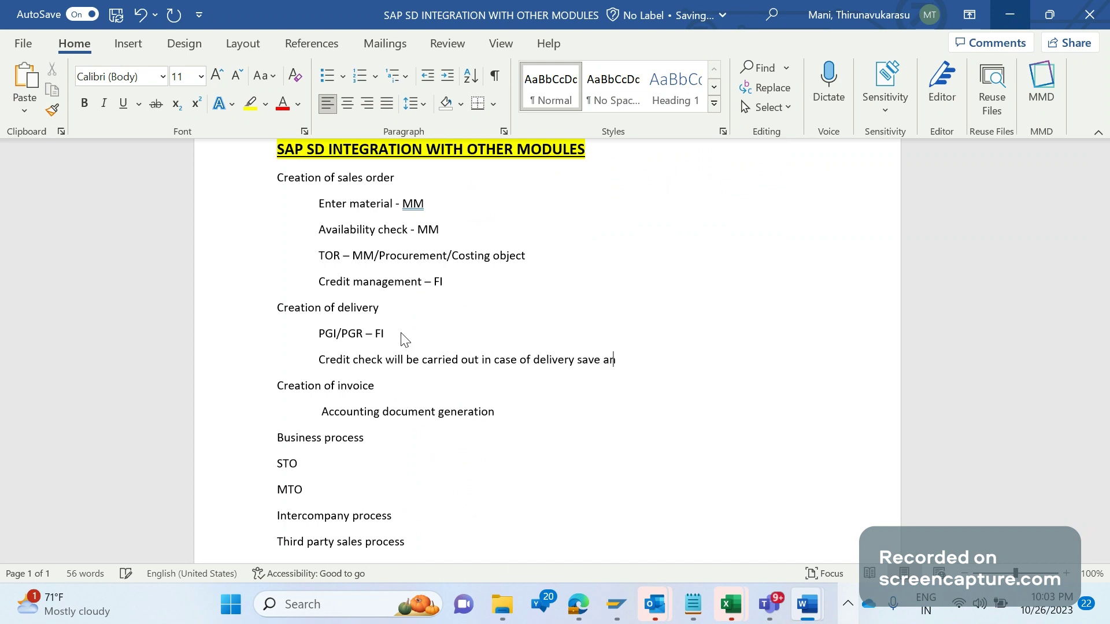
{"action": "type", "text": "d PGI - FI"}
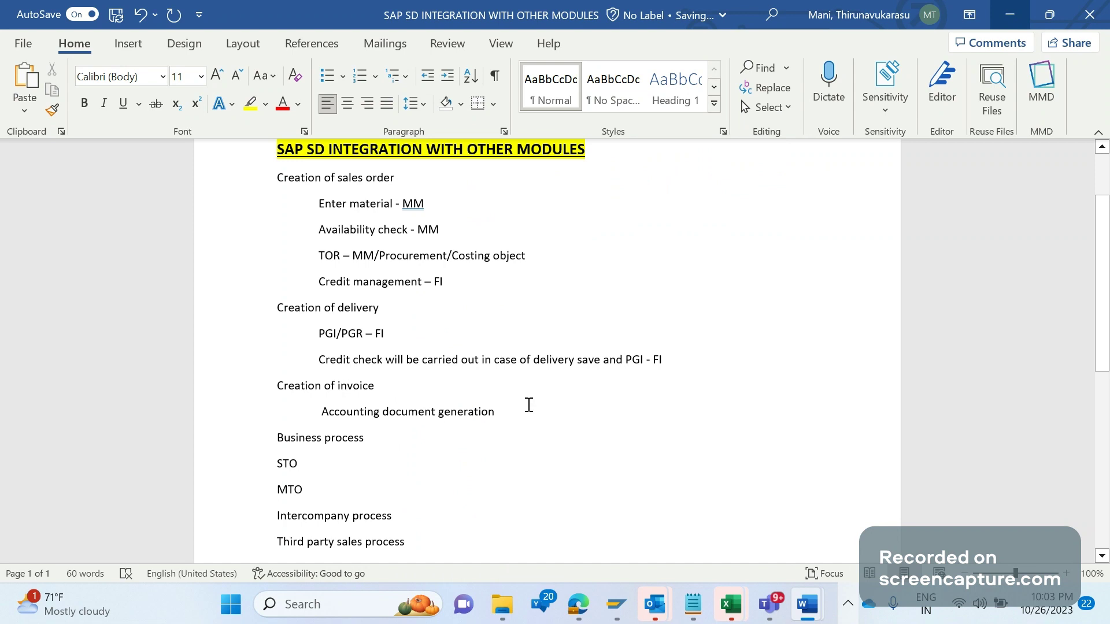
{"action": "left_click_drag", "start_coordinate": [528, 405], "coordinate": [386, 334]}
Add a new line 'IPO as well.' after Third party sales process in the business process list
{"action": "right_click", "coordinate": [550, 434]}
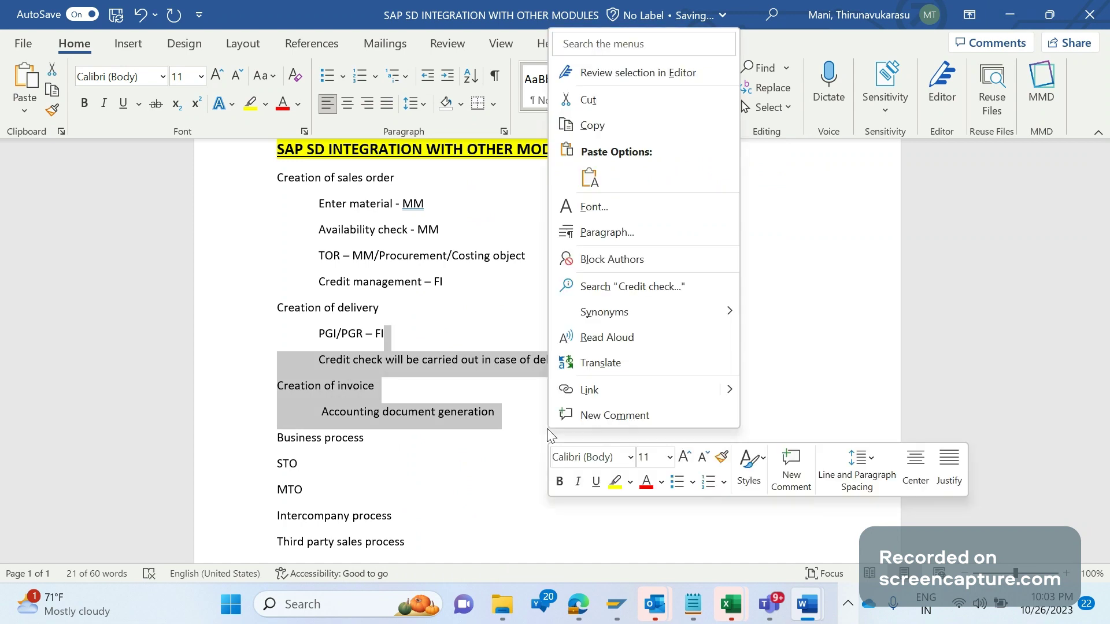
{"action": "key", "text": "Escape"}
{"action": "left_click", "coordinate": [472, 442]}
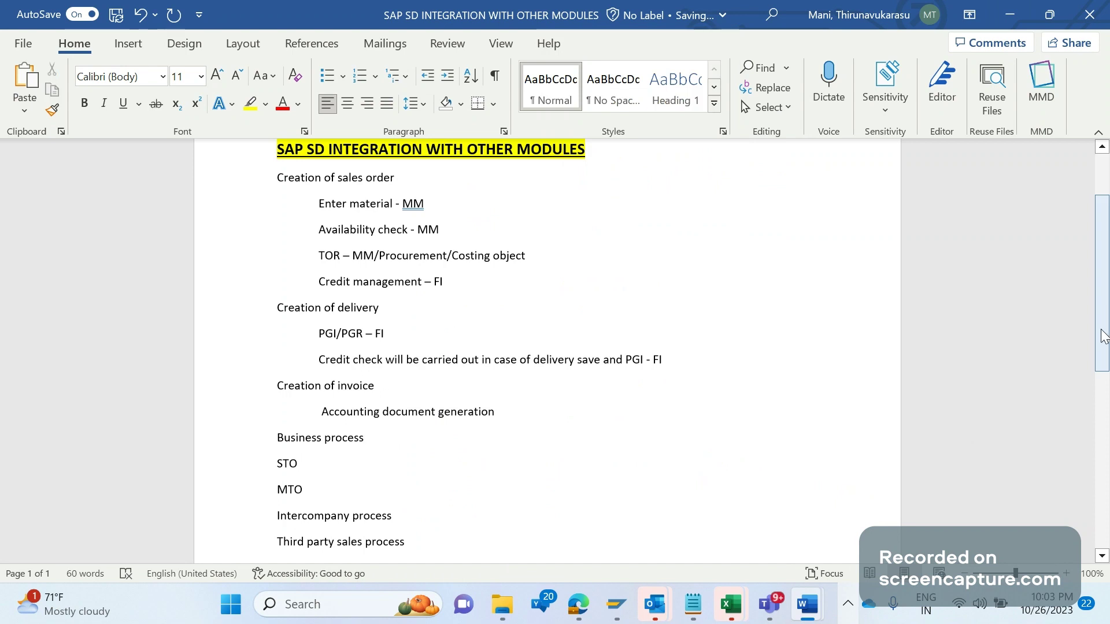
{"action": "right_click", "coordinate": [1102, 359]}
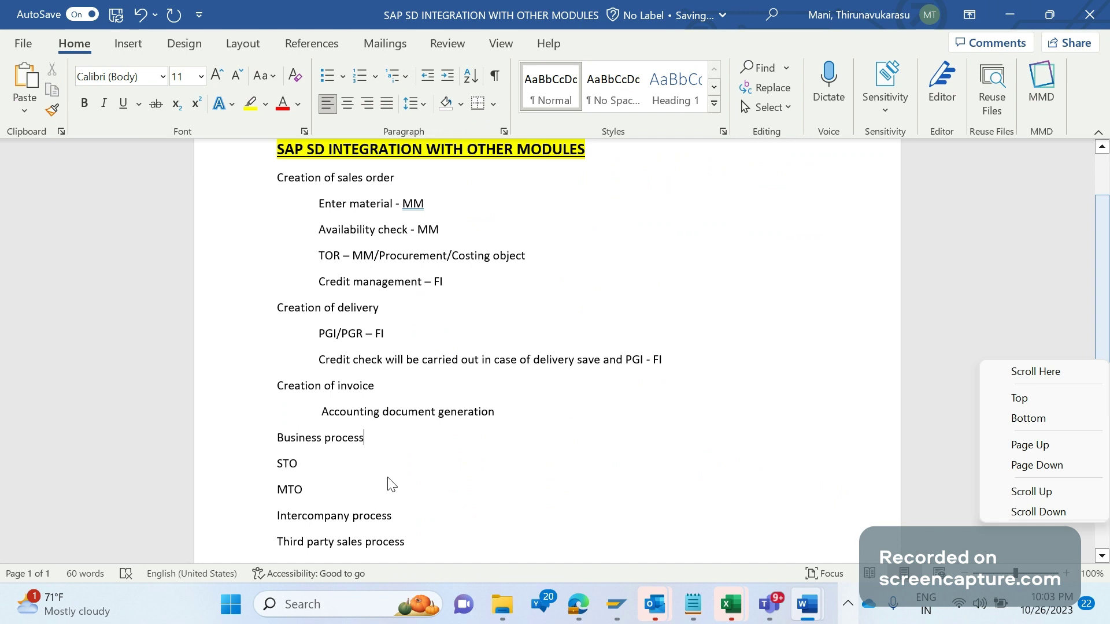
{"action": "left_click", "coordinate": [322, 468]}
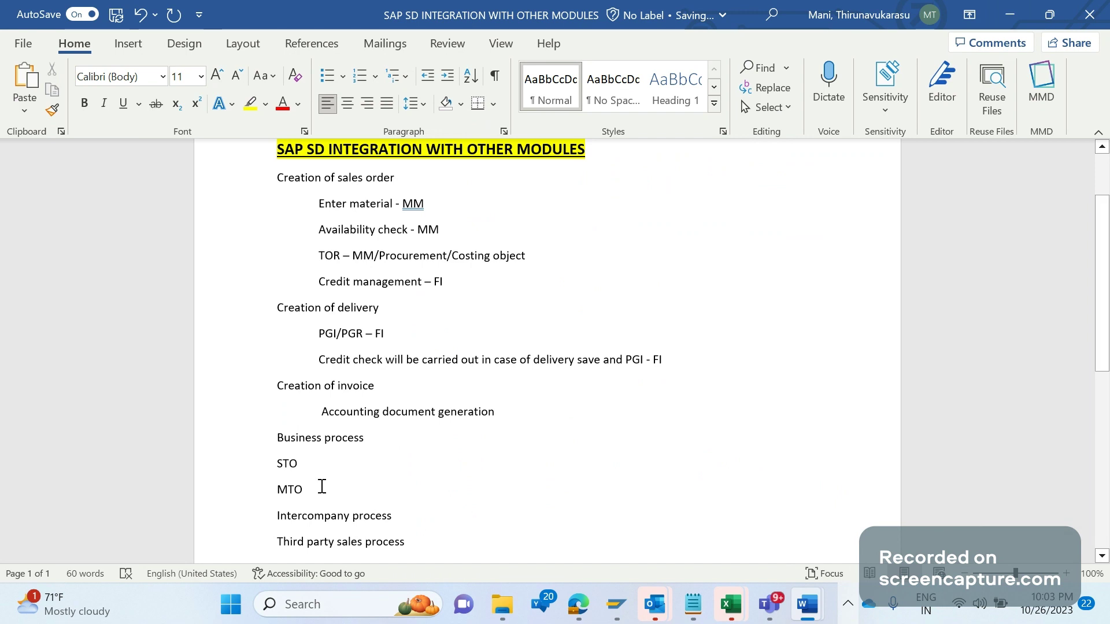
{"action": "left_click", "coordinate": [322, 486]}
{"action": "left_click", "coordinate": [419, 520]}
{"action": "left_click", "coordinate": [416, 541]}
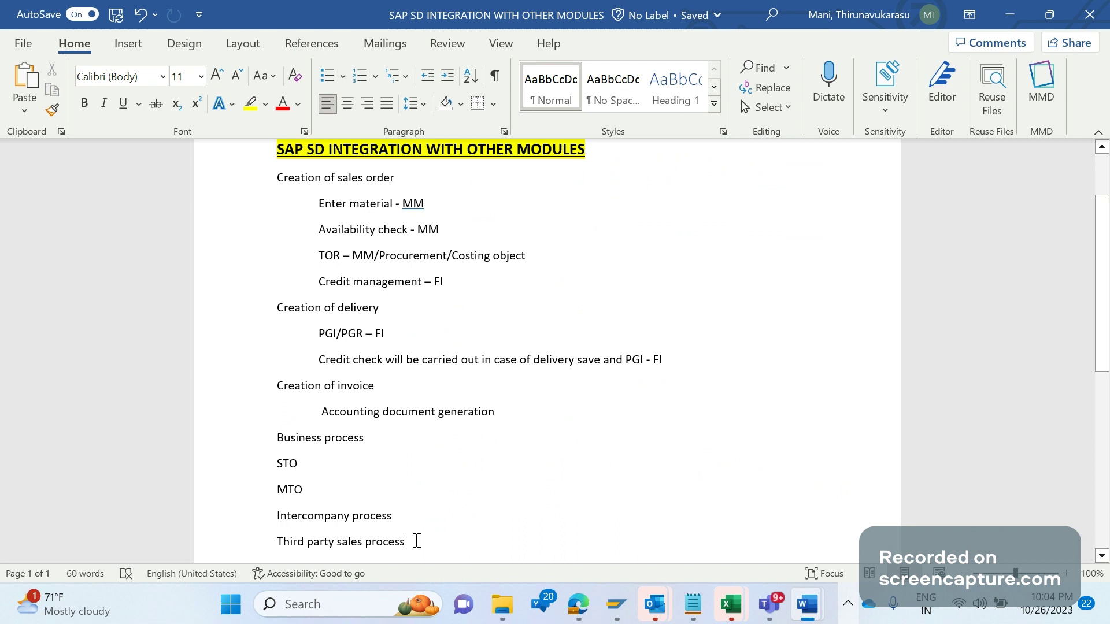
{"action": "key", "text": "Return"}
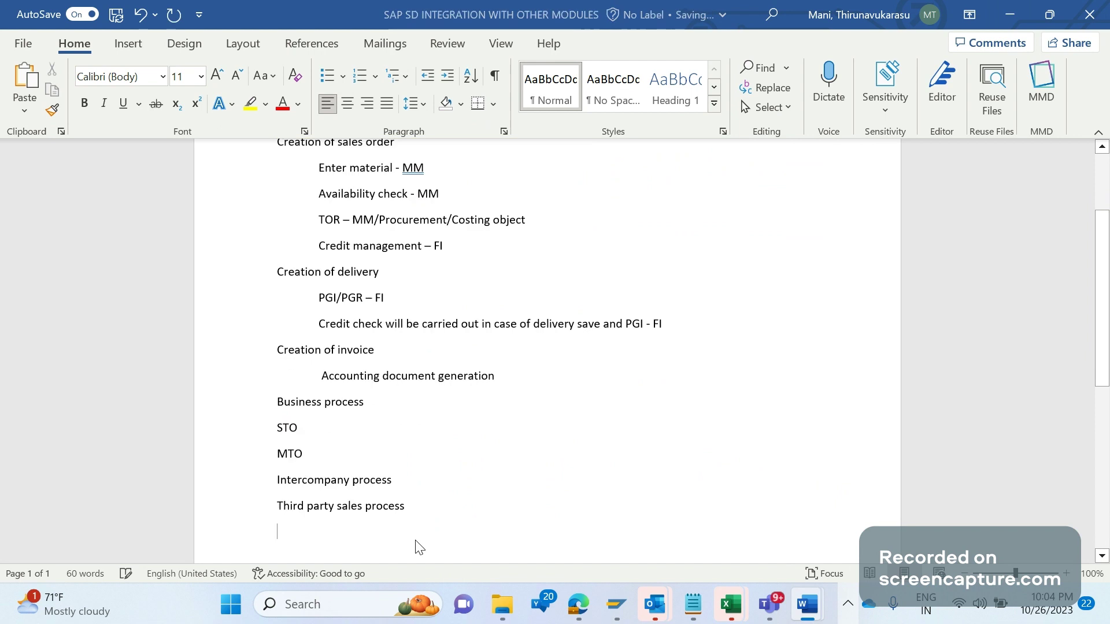
{"action": "type", "text": "IOPO"}
{"action": "key", "text": "BackSpace"}
{"action": "key", "text": "BackSpace"}
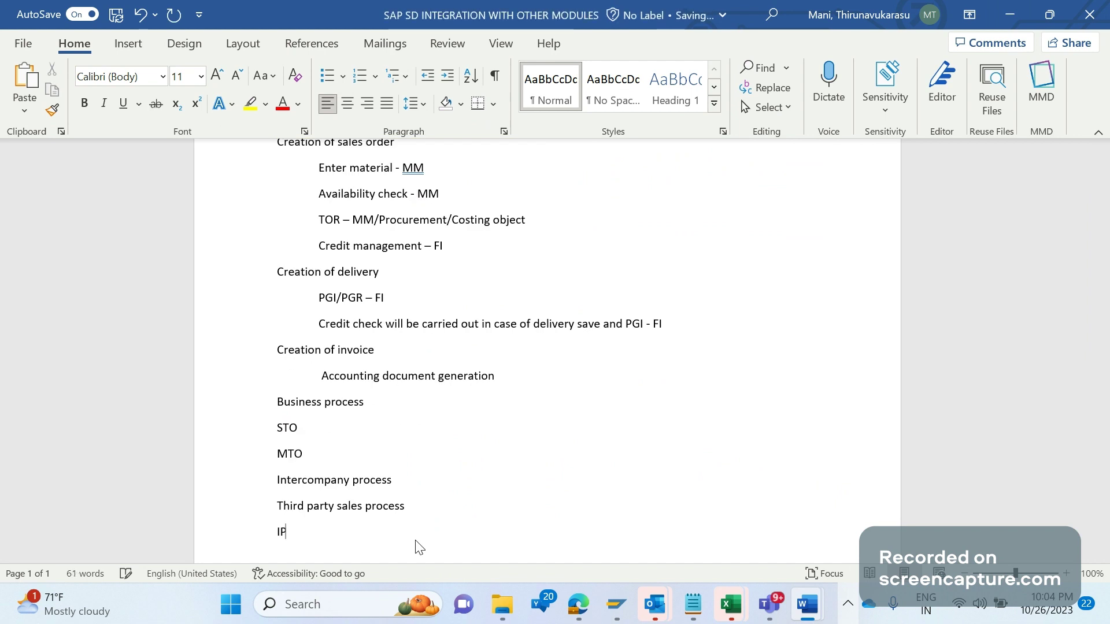
{"action": "type", "text": "O as well."}
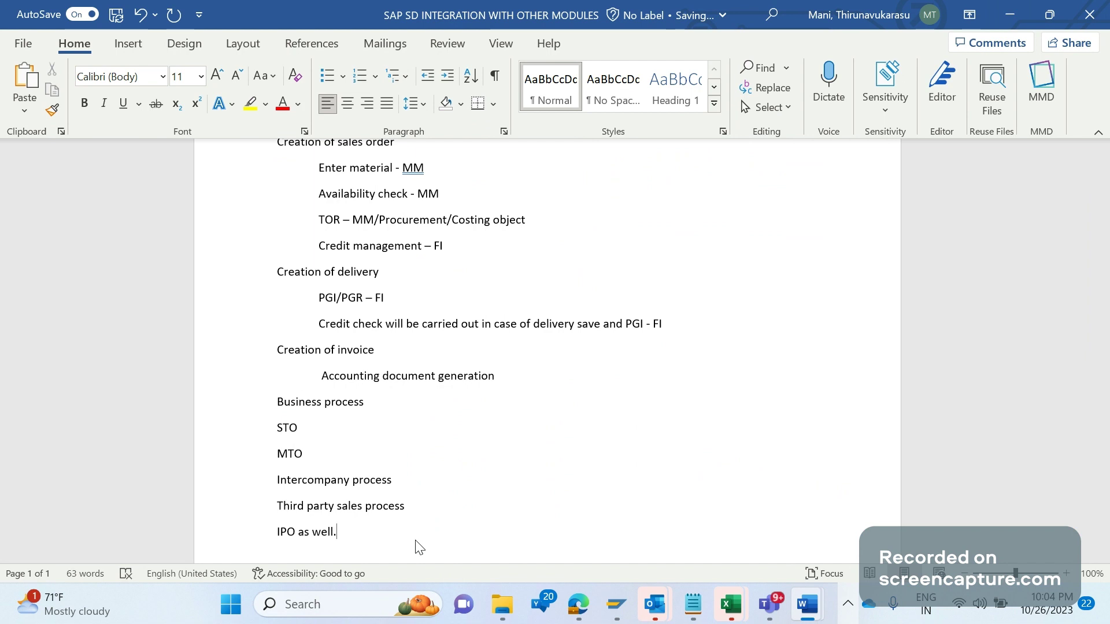